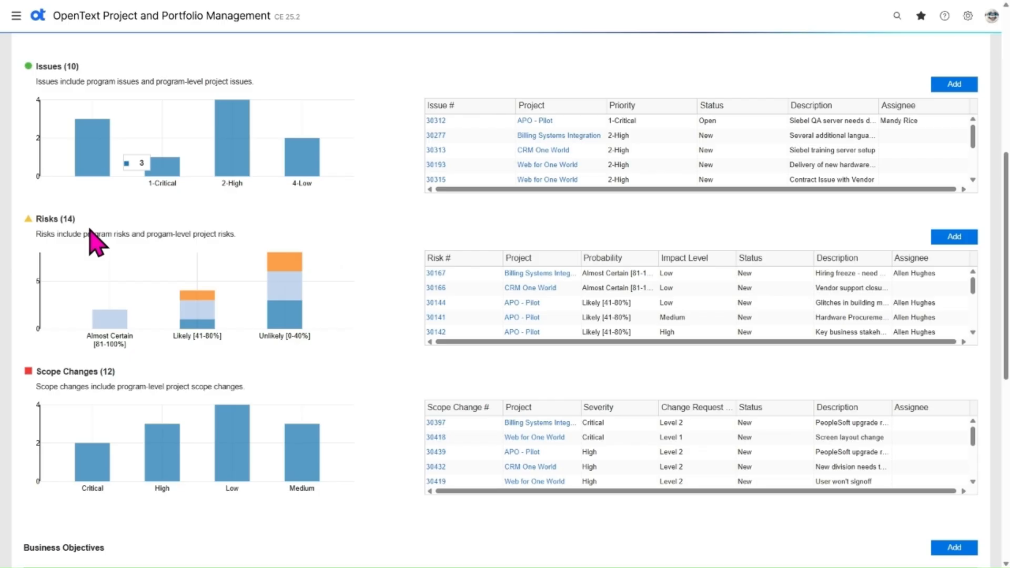
Filter the program's risk list by the Unlikely Medium and then the Likely Low chart segments
left_click(289, 263)
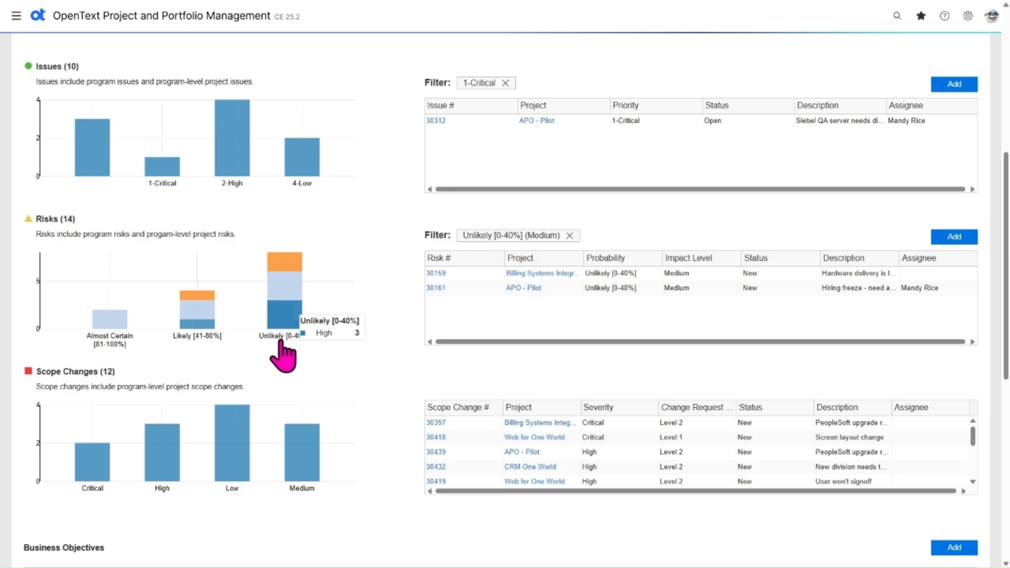
left_click(202, 310)
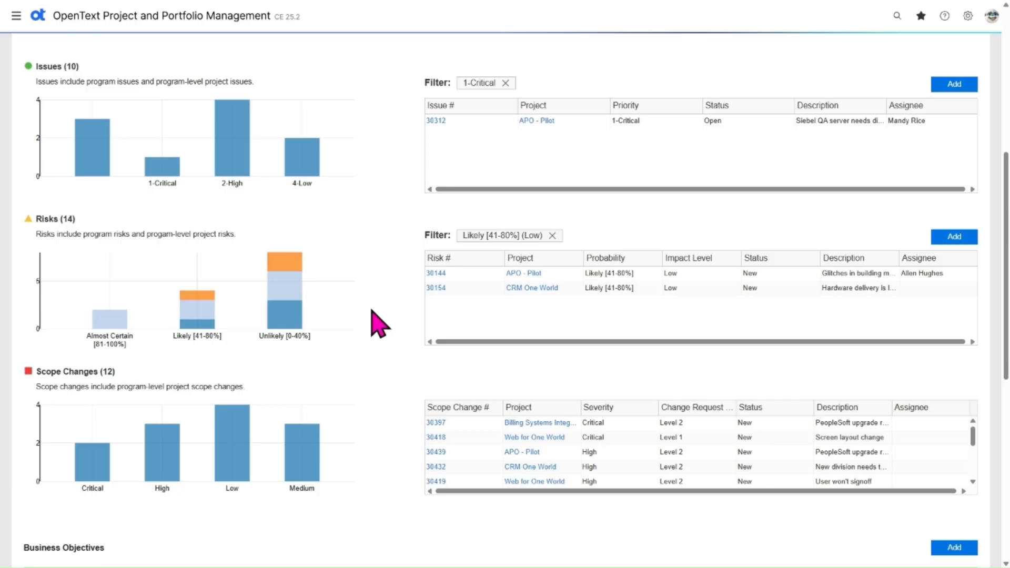
Open the 'Hardware delivery is late' risk 30154 and jump to its Status section
left_click(436, 288)
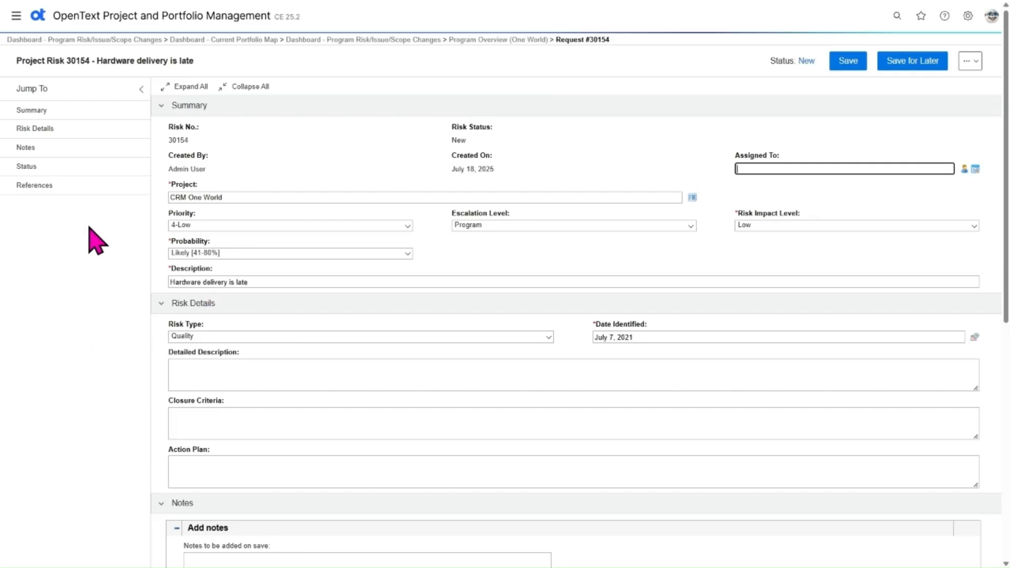
left_click(358, 143)
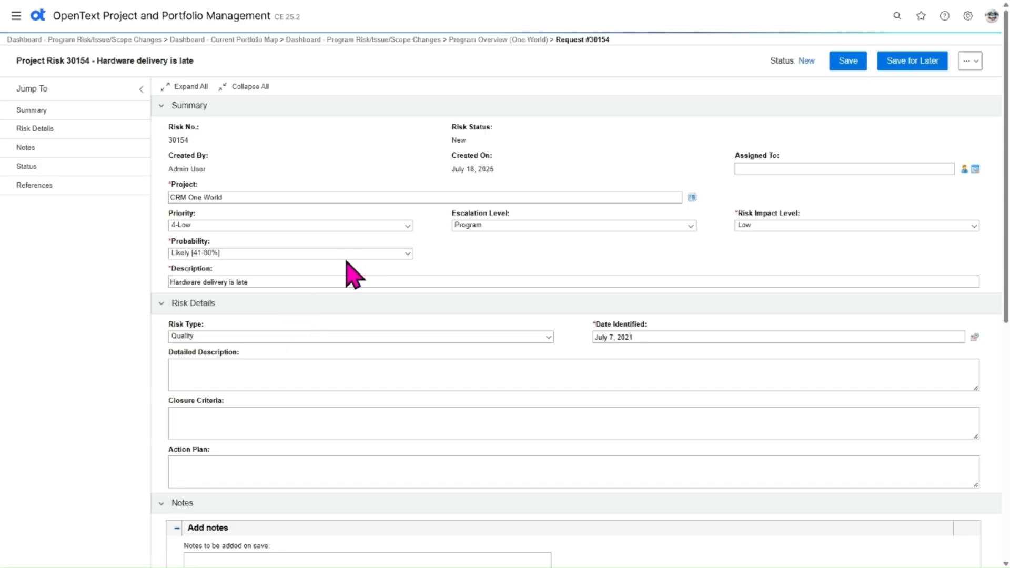
scroll(363, 493, "down", 8)
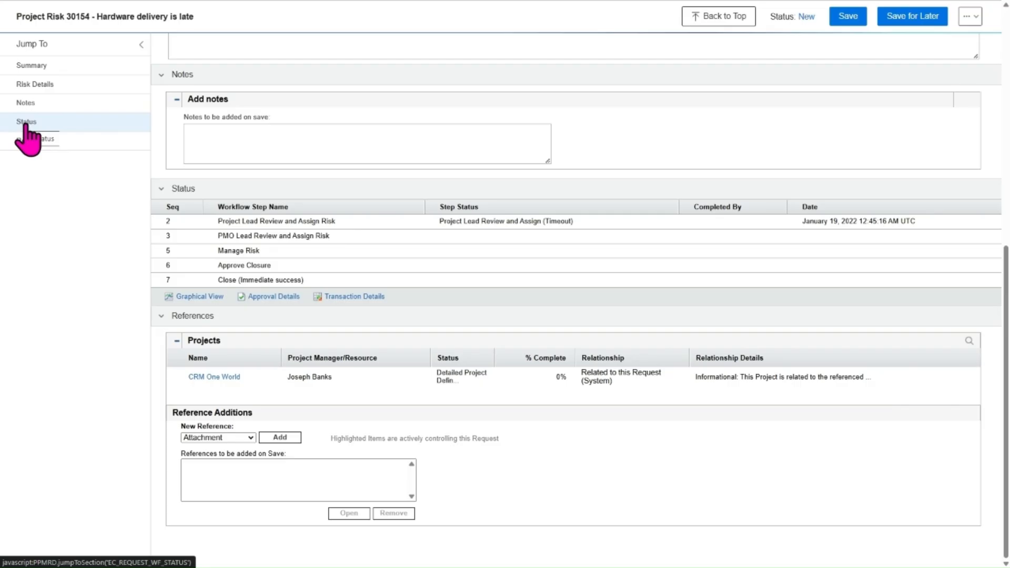
left_click(25, 125)
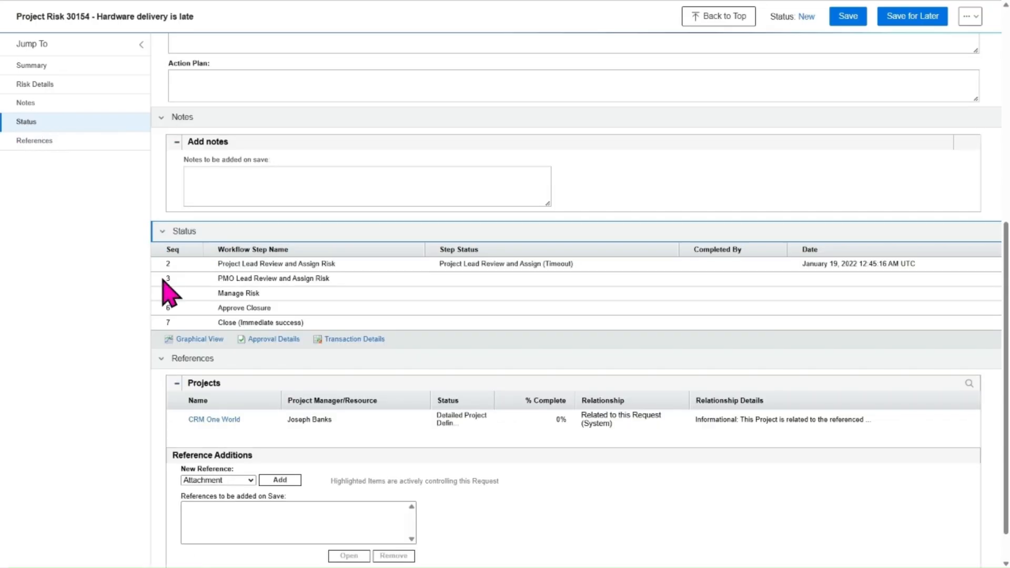
Open the graphical workflow view for the risk and enlarge it
left_click(215, 342)
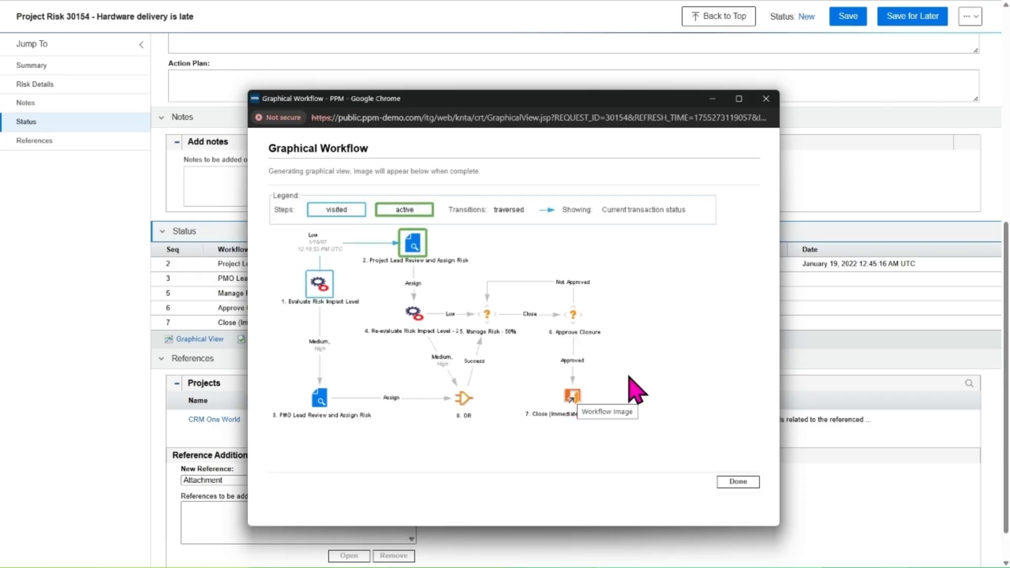
key("ctrl+plus")
key("ctrl+plus")
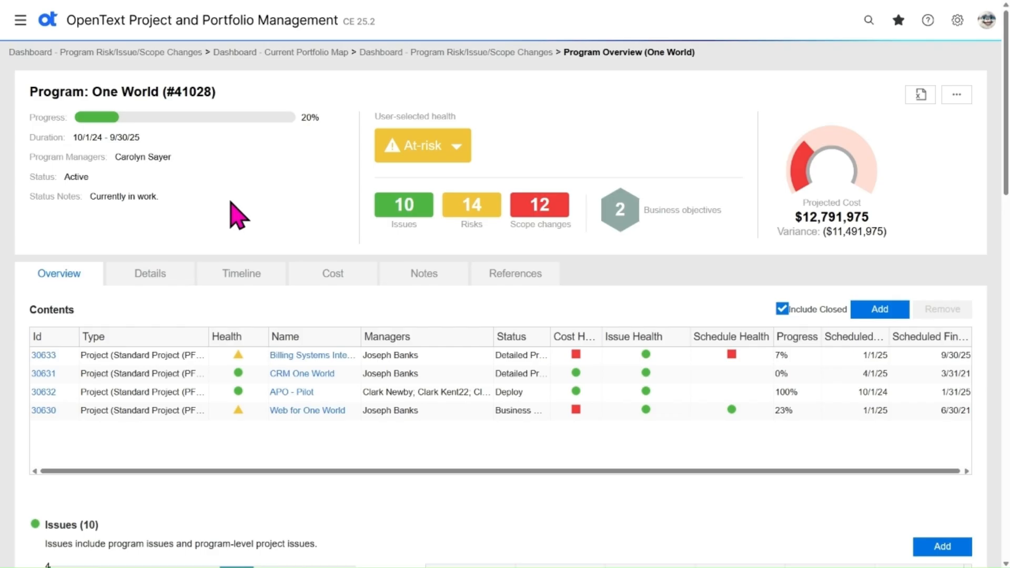
Show the One World program's issues, filter them to 1-Critical and open issue 30312
left_click(414, 213)
scroll(163, 219, "up", 2)
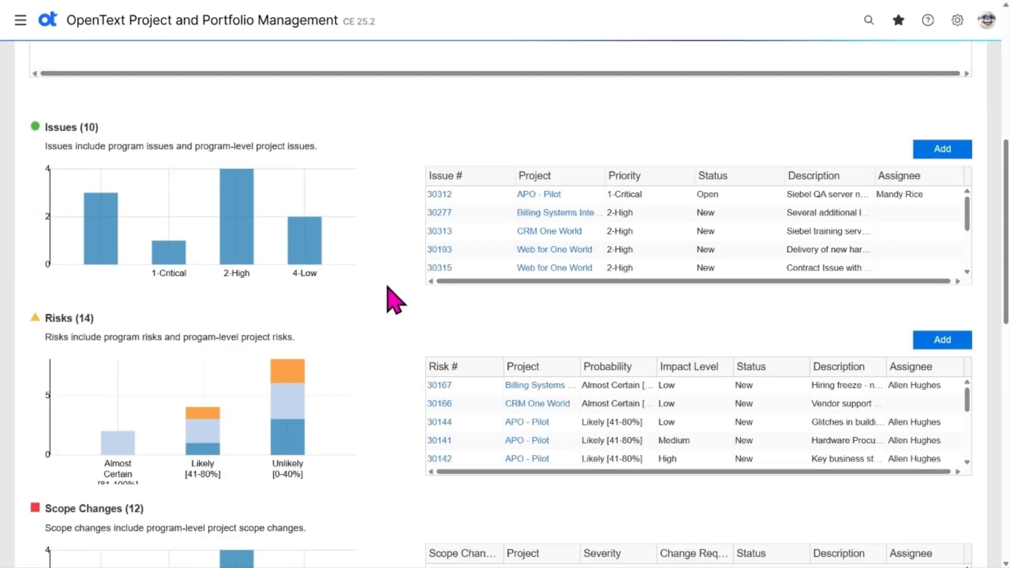
left_click(168, 257)
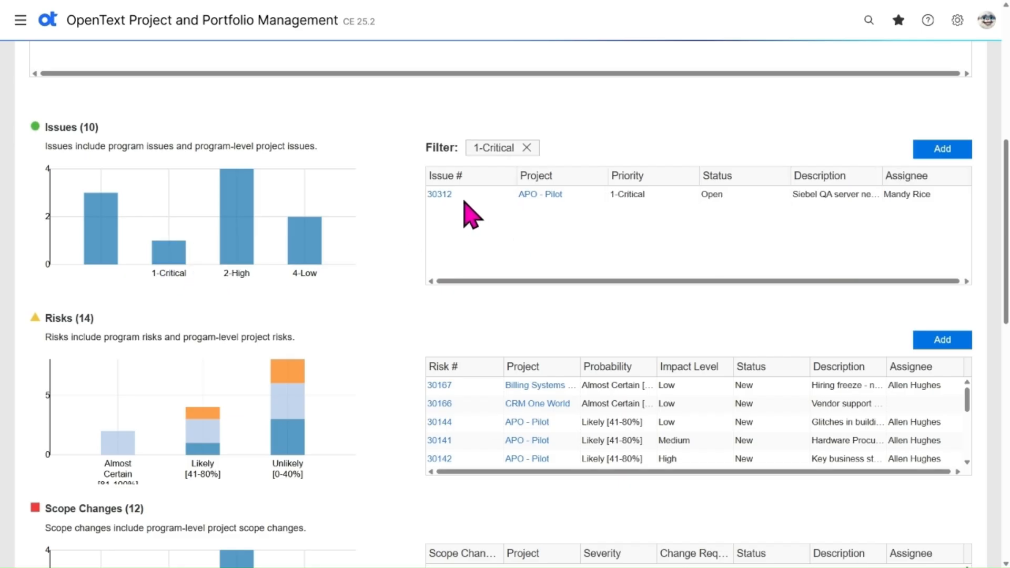
left_click(437, 198)
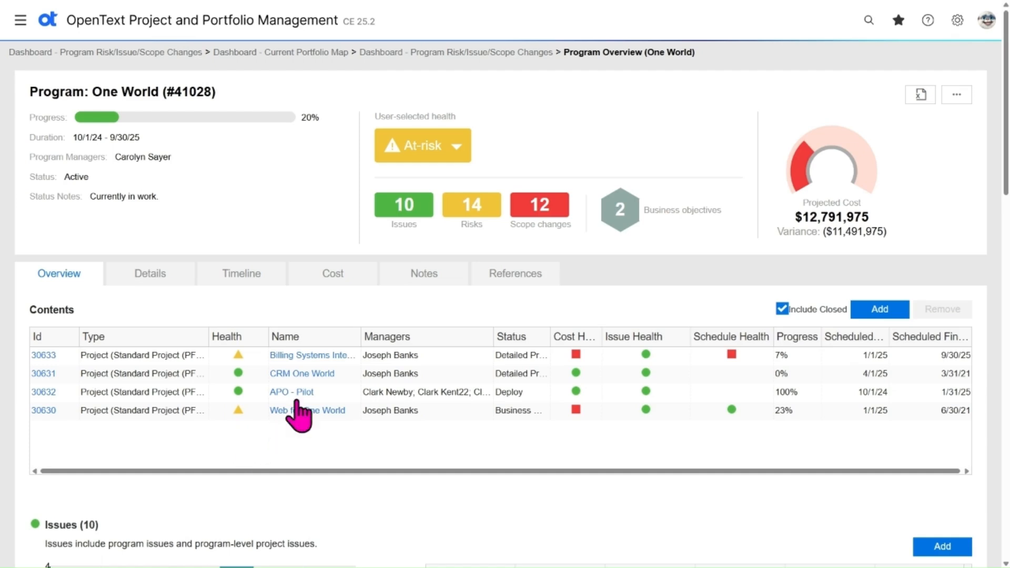
Open the CRM One World project overview from the program's contents list
left_click(316, 379)
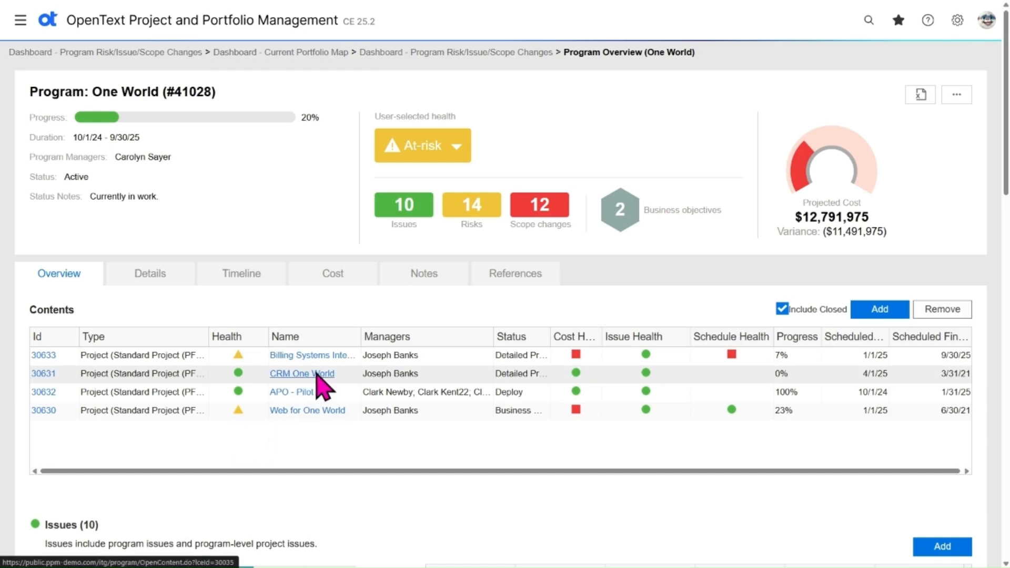
left_click(316, 374)
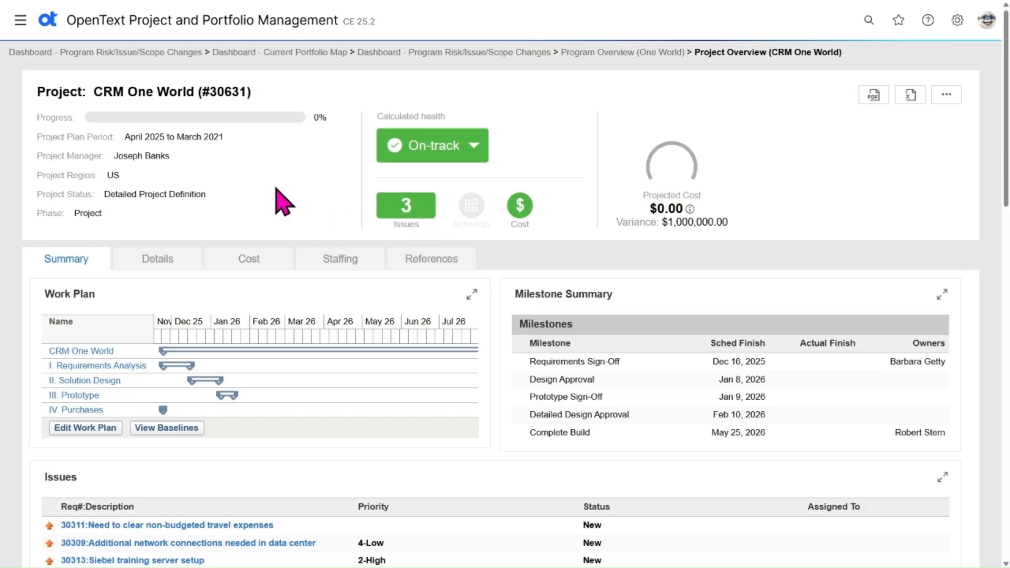
scroll(277, 197, "down", 2)
scroll(277, 198, "down", 3)
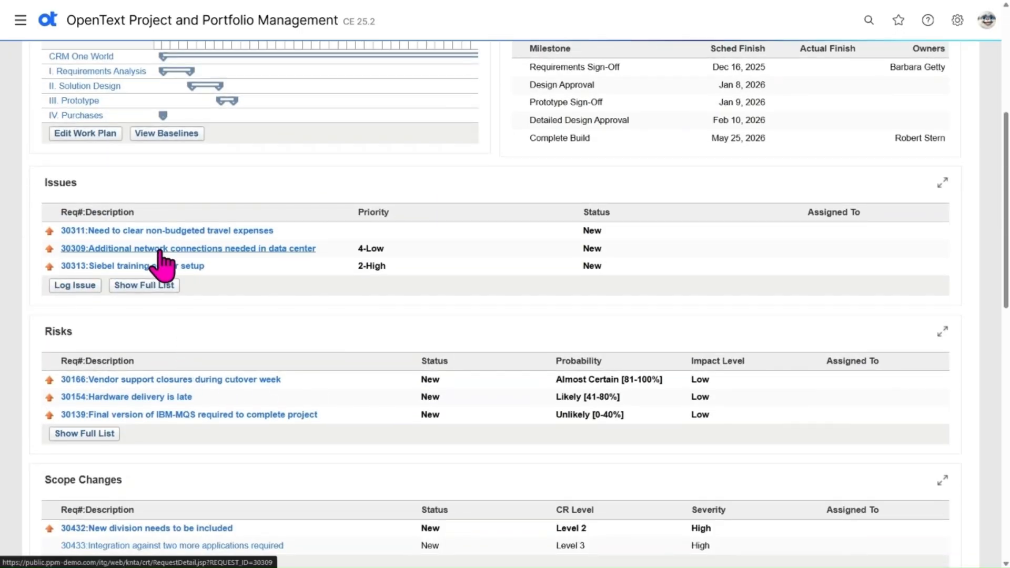
Try logging a new project issue described 'Any new Issue to be logged immediately from the Project Screen', then cancel it
left_click(84, 287)
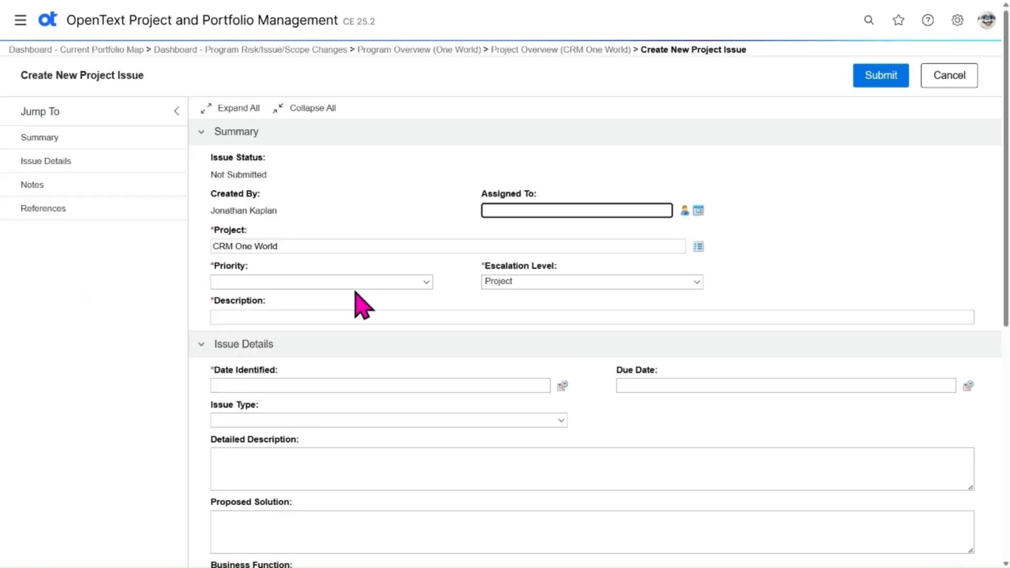
left_click(330, 316)
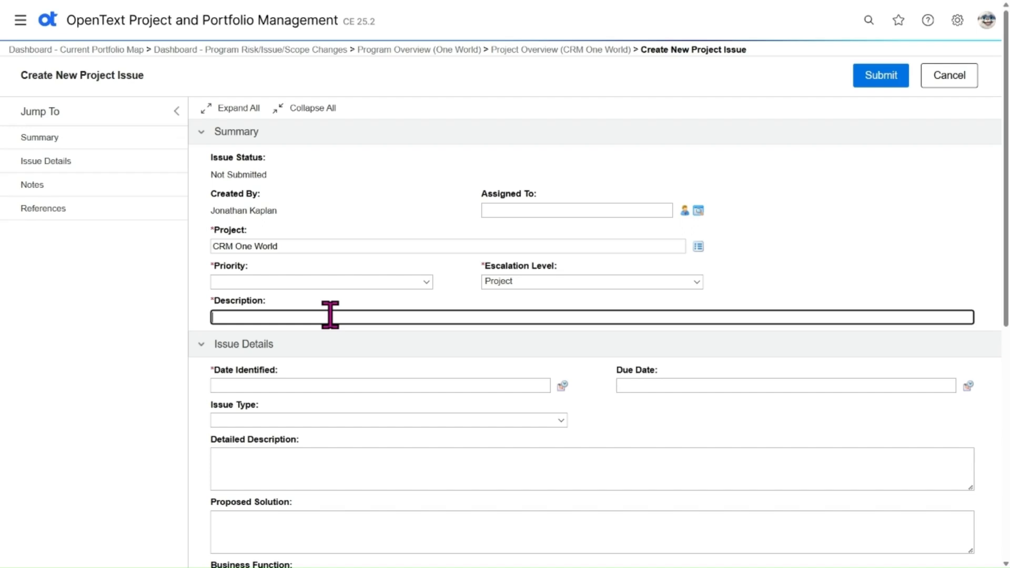
type("Any new Issue to be logg")
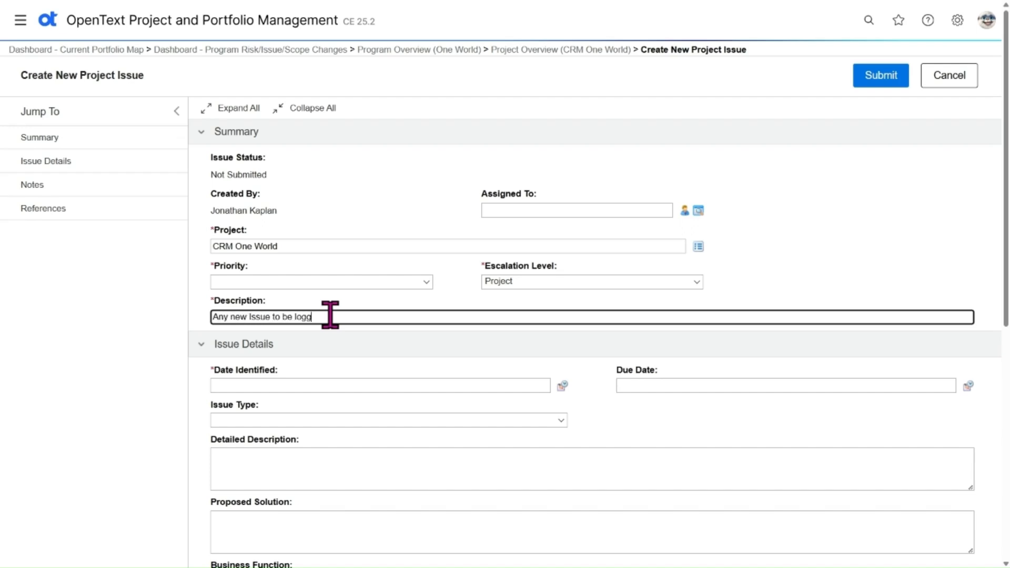
type("ed immediately from the Project Screen")
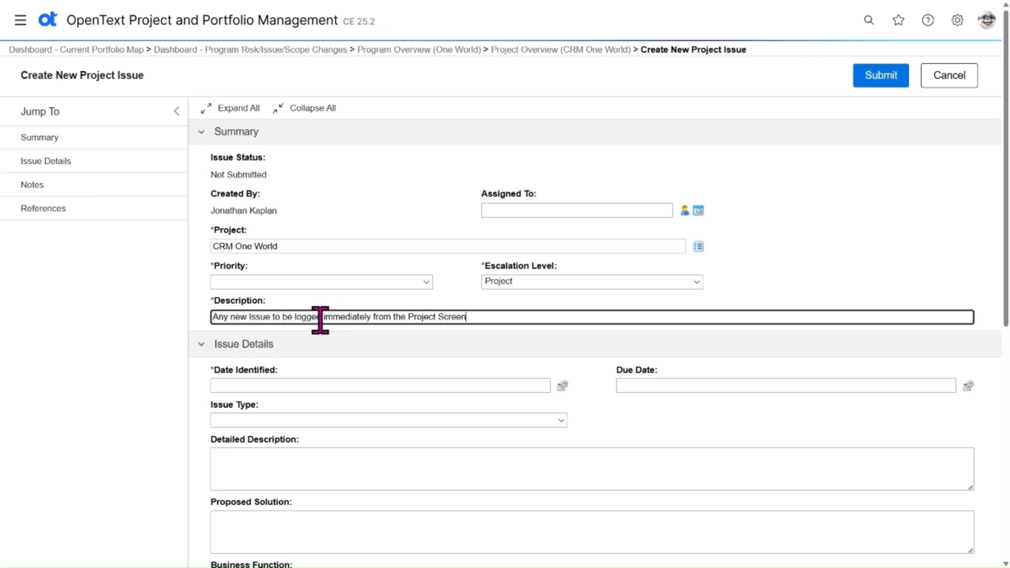
left_click(952, 82)
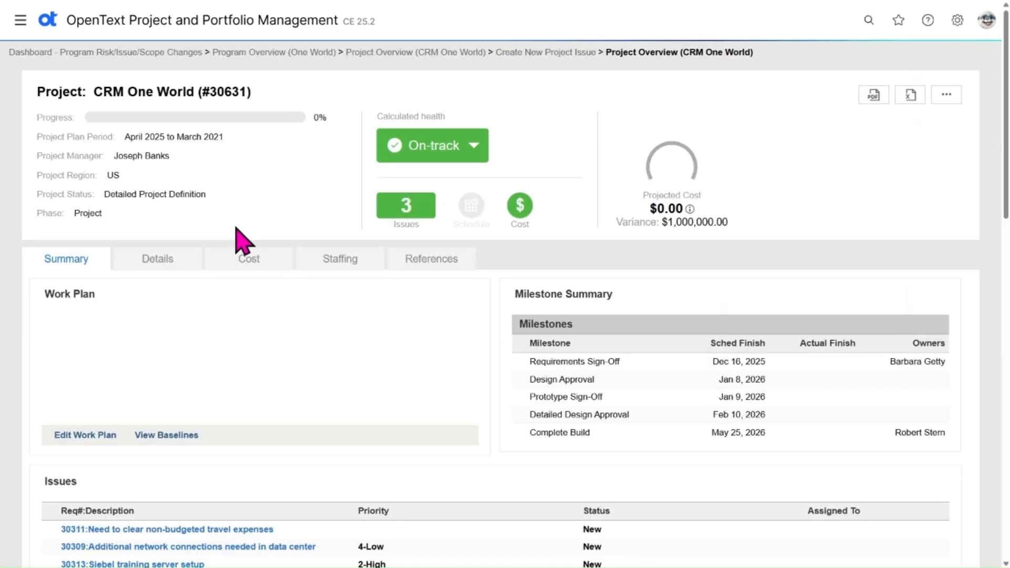
scroll(319, 482, "down", 7)
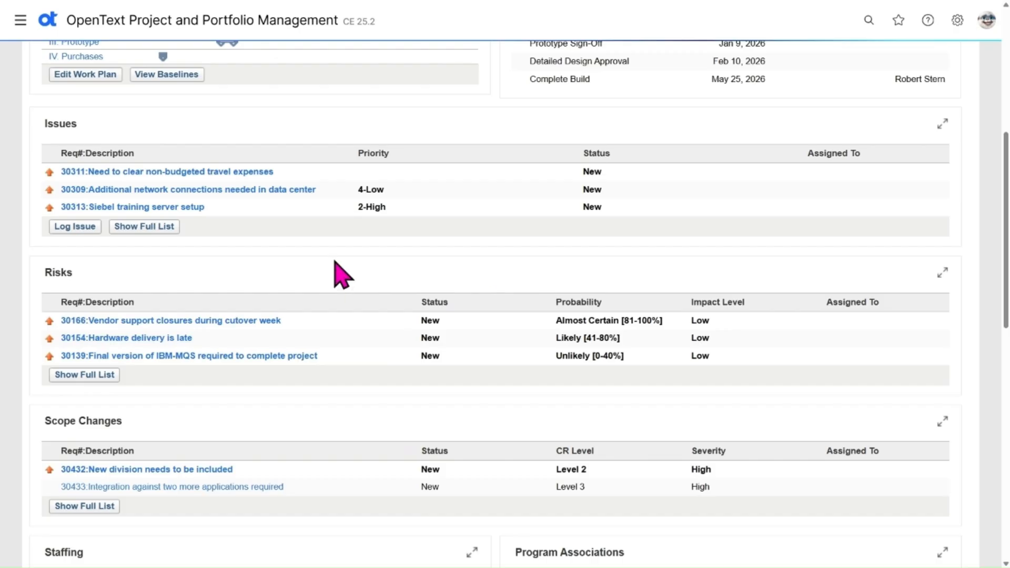
scroll(342, 274, "up", 6)
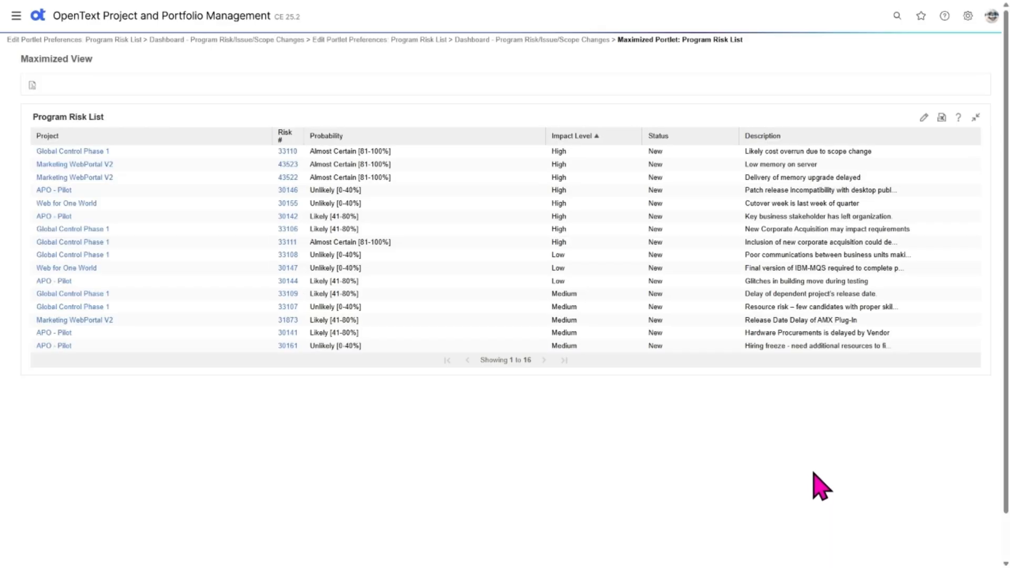
Sort the maximized Program Risk List by Probability and restore it to the dashboard
left_click(439, 138)
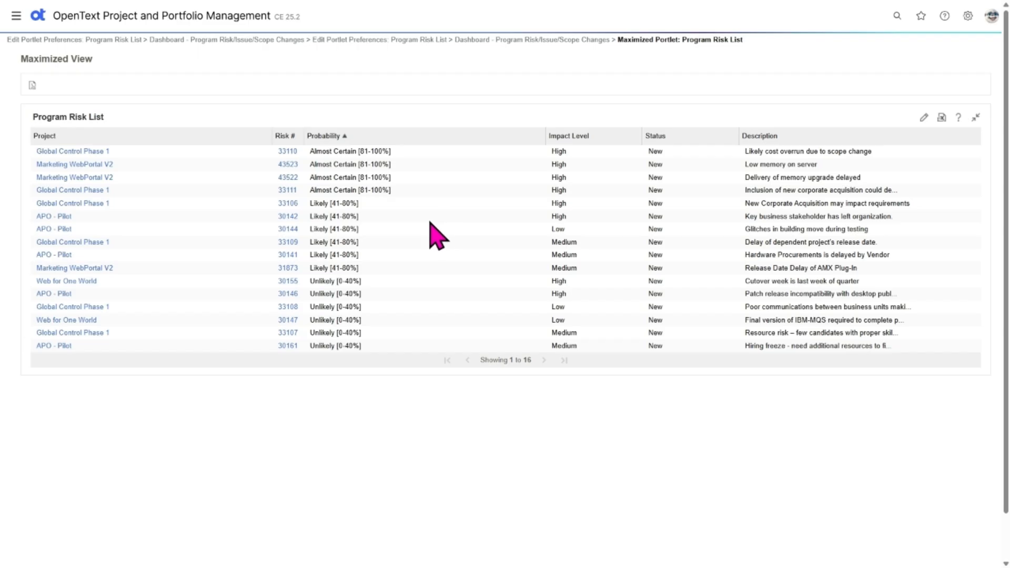
left_click_drag(310, 152, 396, 156)
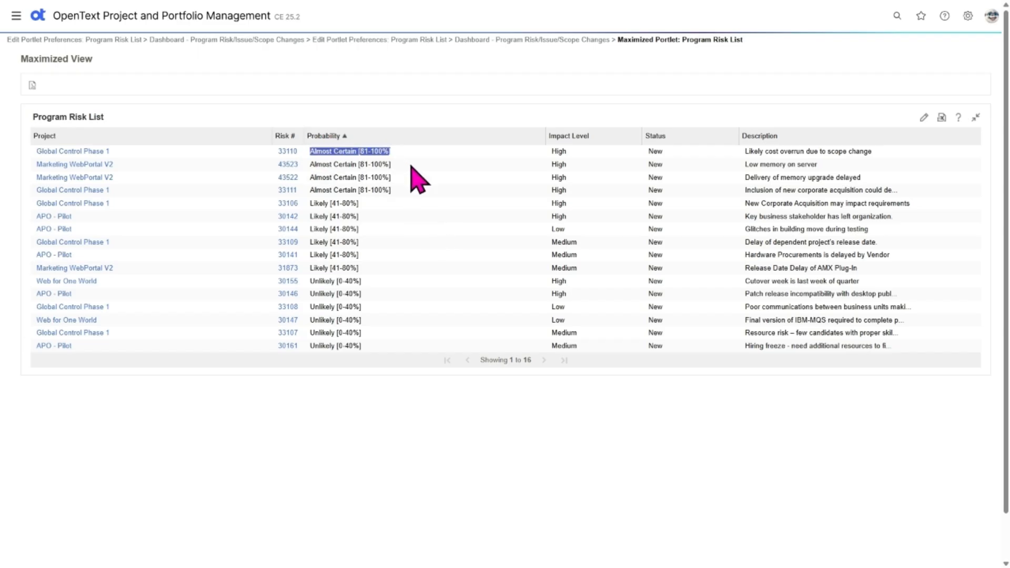
left_click(977, 117)
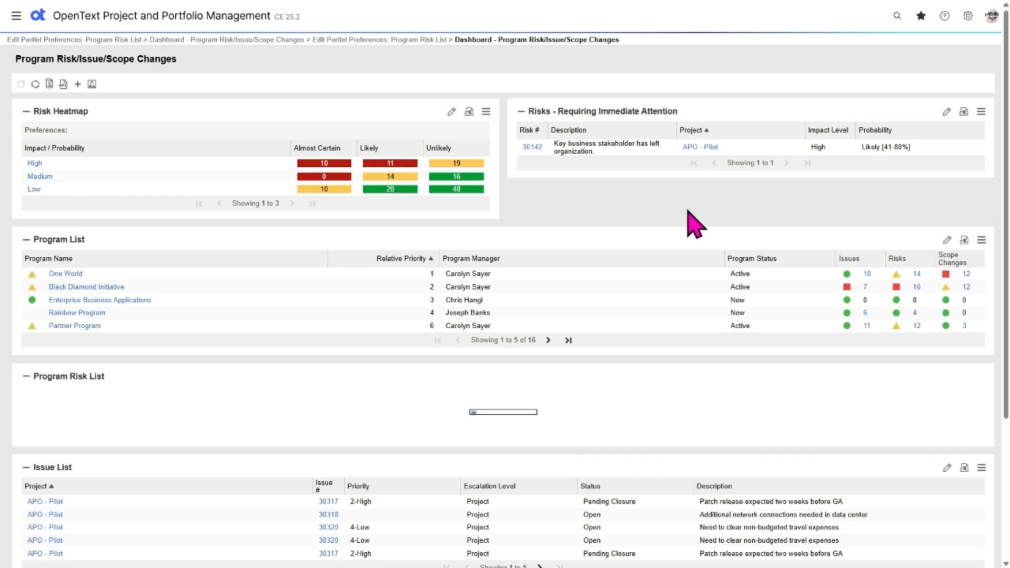
Open risk 30141 from One World's risks and reassign it to another user by entering their login name
left_click(917, 273)
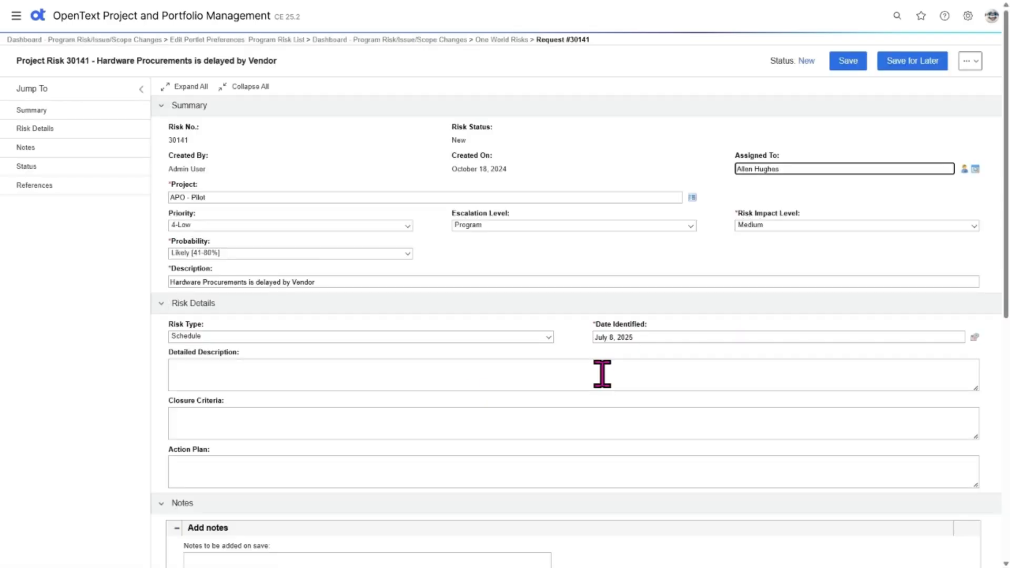
triple_click(767, 167)
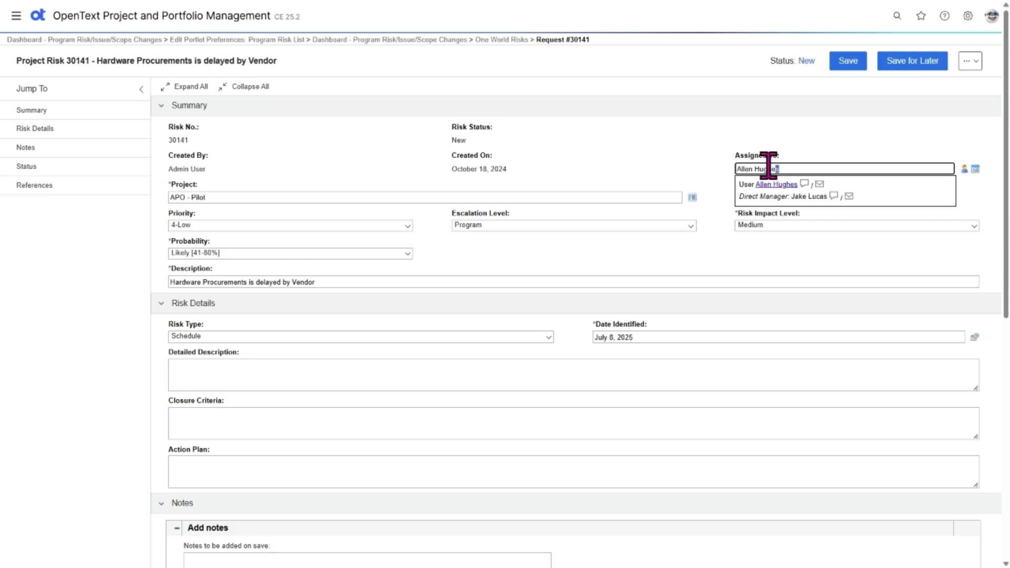
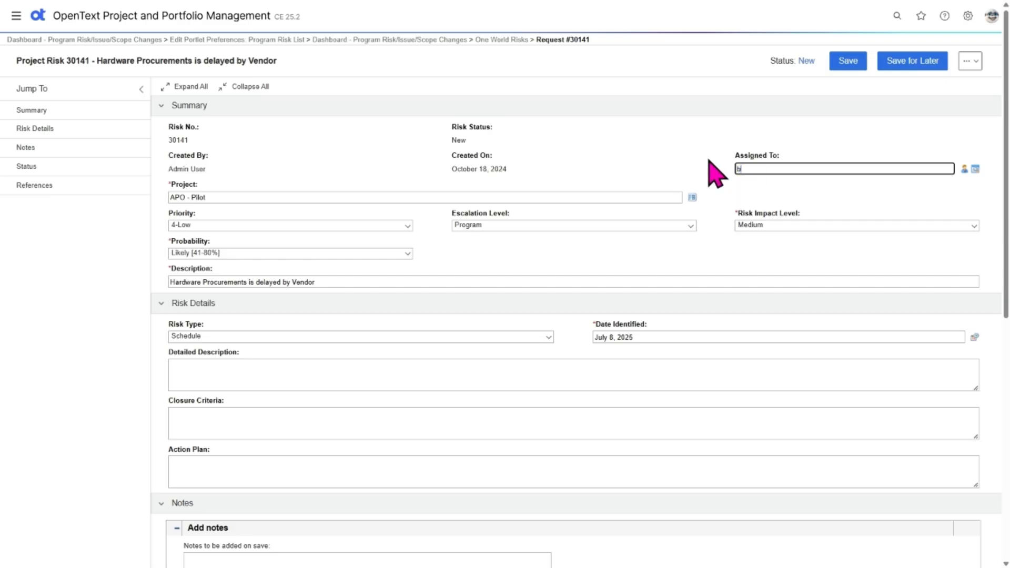
key("Tab")
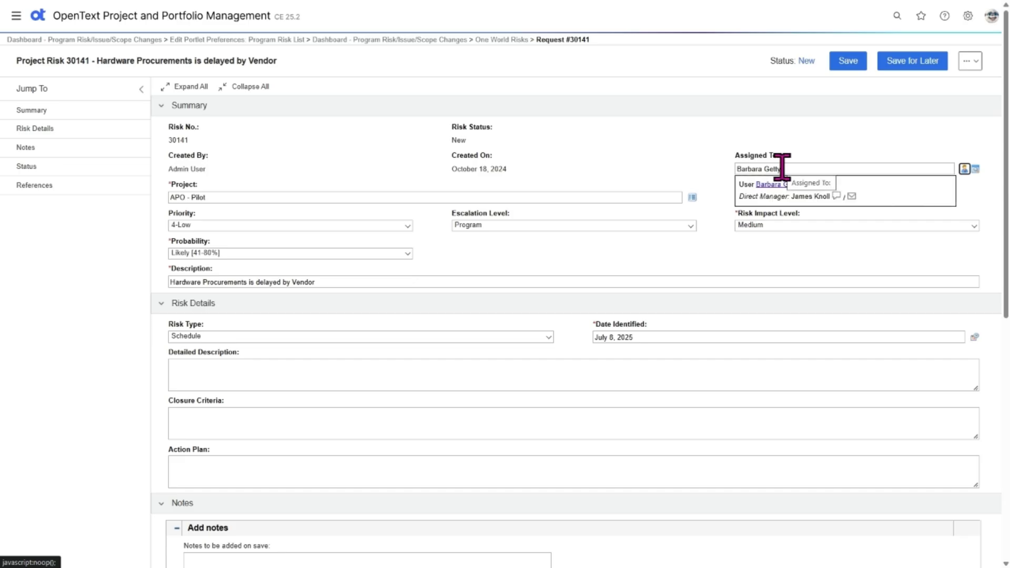
left_click(718, 196)
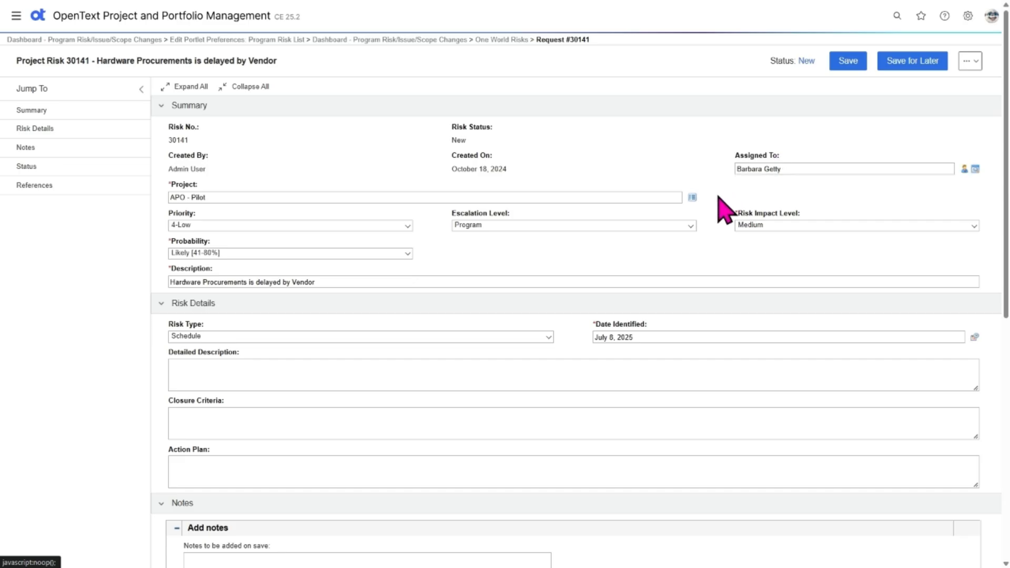
Set the risk's Date Identified to August 12, 2025
left_click(658, 337)
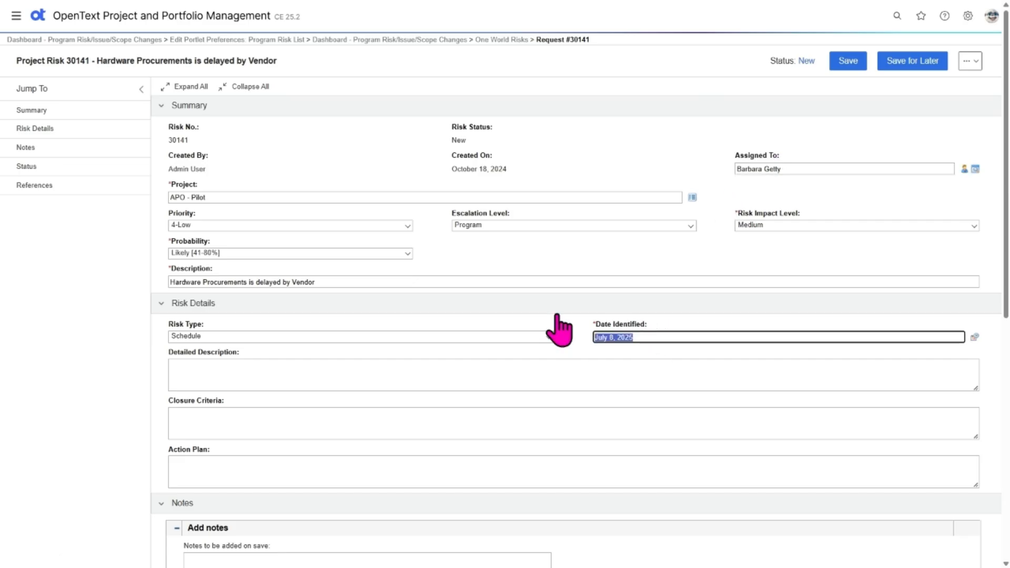
type("aug")
key("Tab")
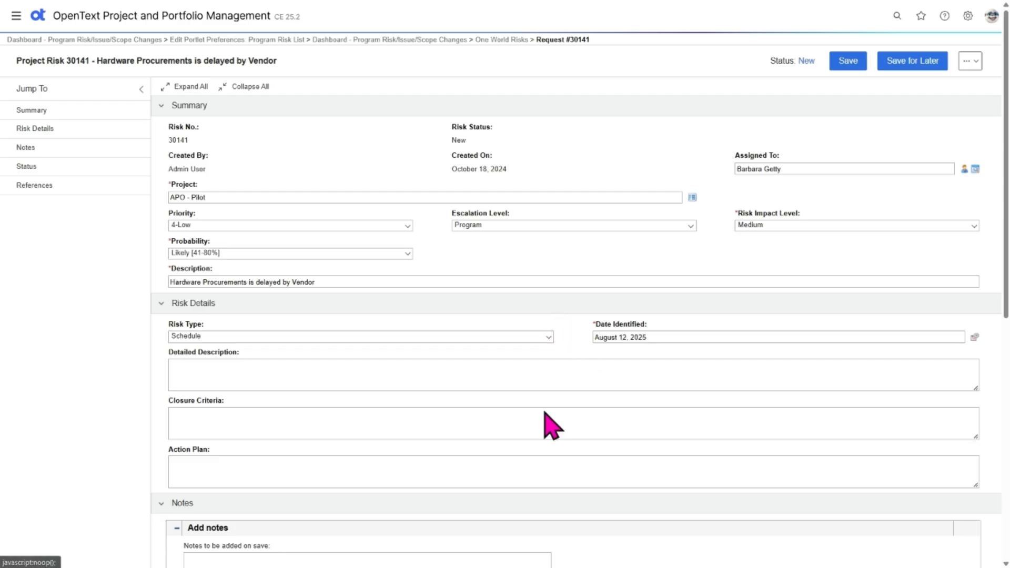
Add an attachment reference to the risk and choose the file Risk Resolution Plan B 2025.docx from the Desktop
scroll(542, 413, "down", 5)
scroll(357, 369, "down", 4)
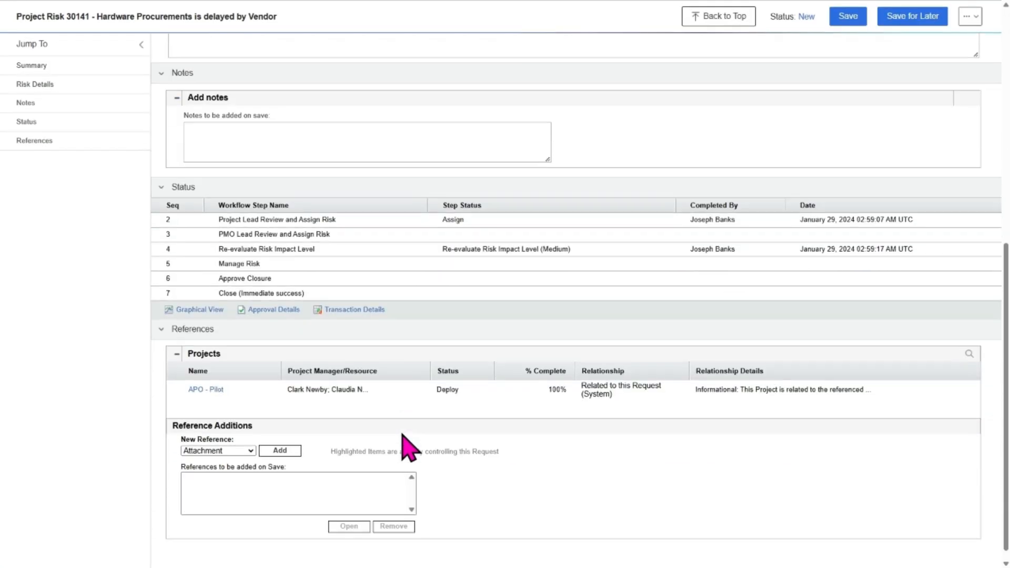
left_click(279, 438)
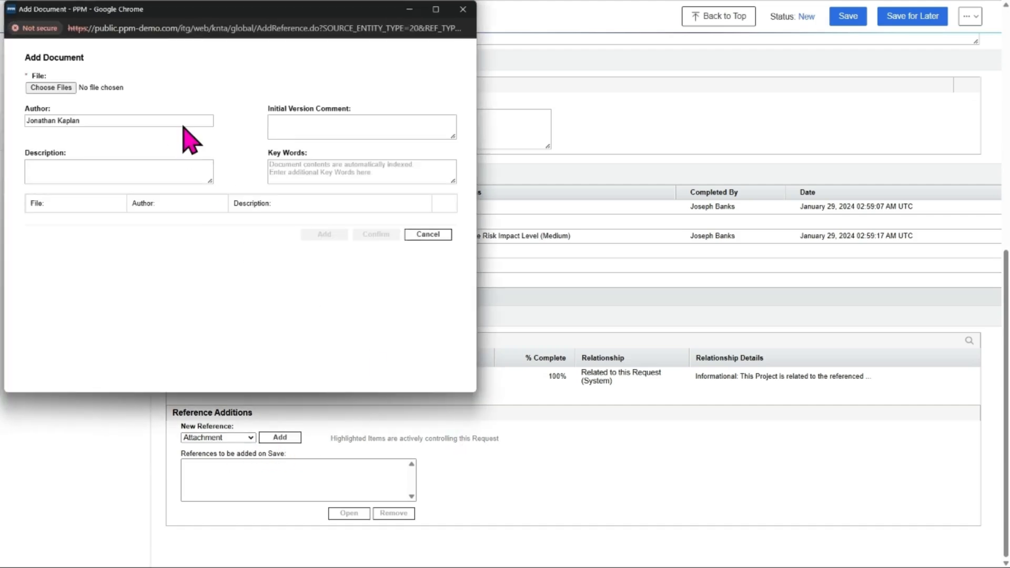
left_click(58, 88)
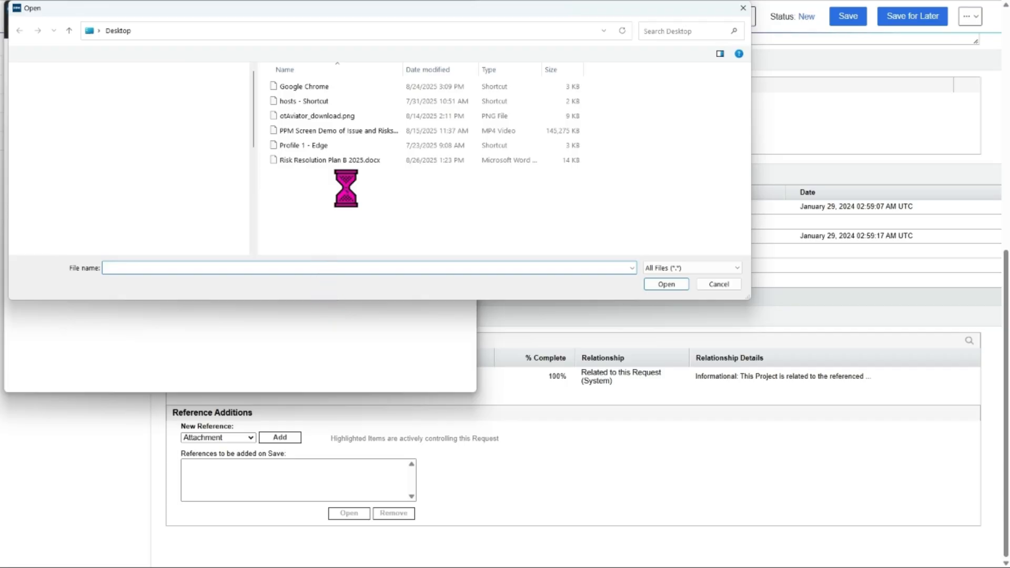
left_click(318, 160)
left_click(669, 285)
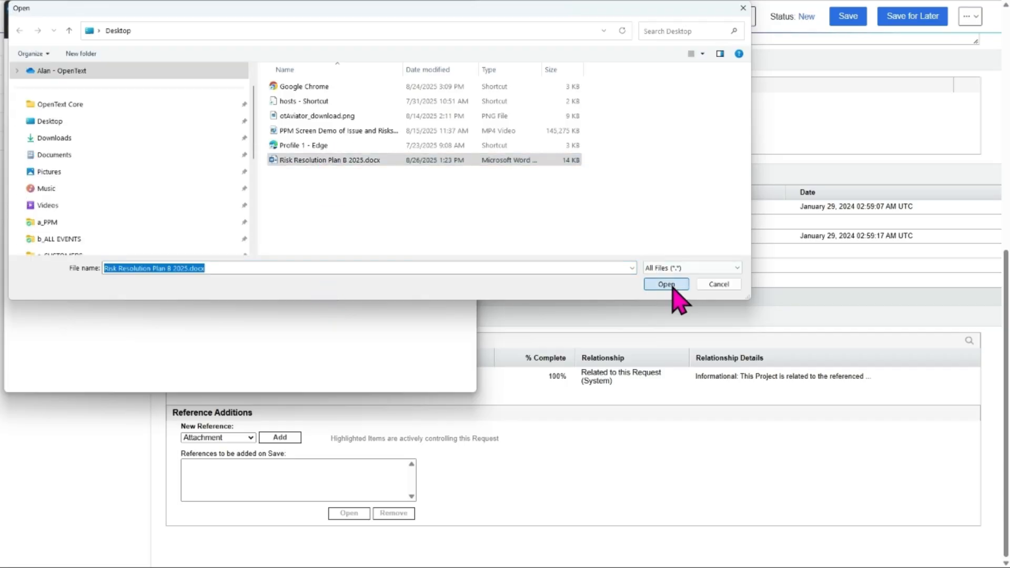
Set the attachment's initial version comment and description to 'Resolution Plan B' and confirm the document
left_click(297, 120)
type("Resolution Plan B")
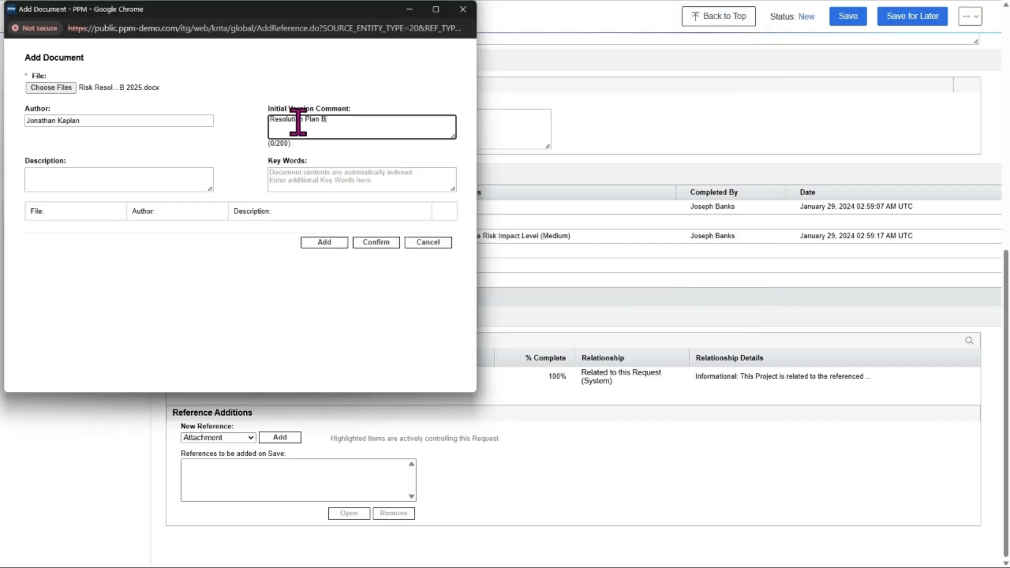
left_click(125, 172)
type("Resolution Plan B")
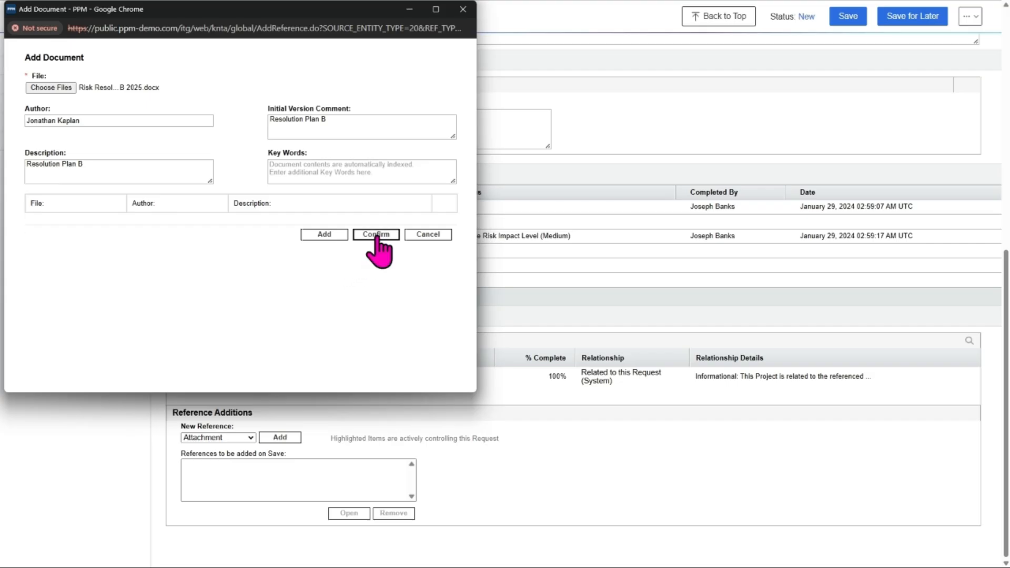
left_click(377, 236)
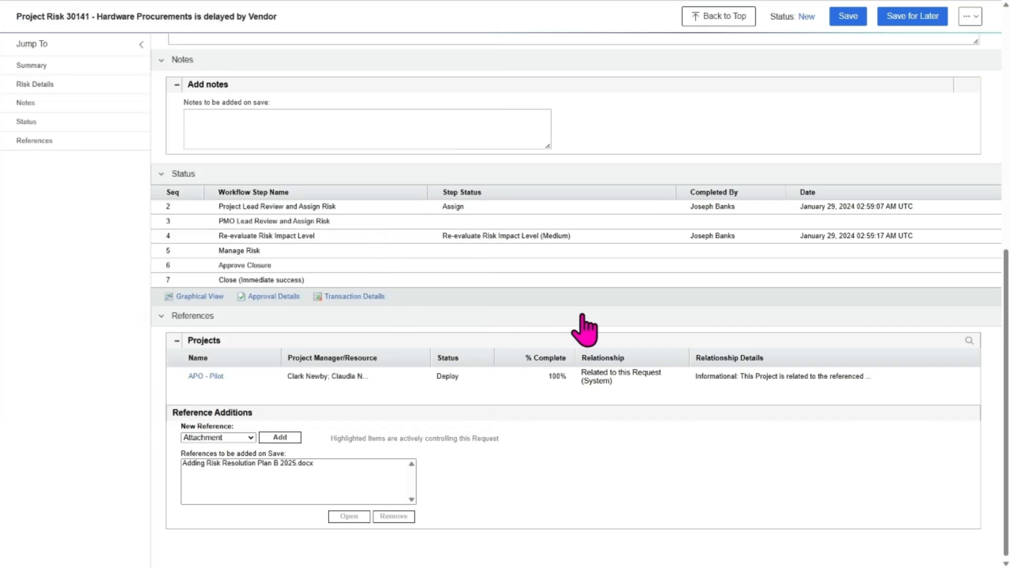
Save the risk and return to the aw - Program Risk/Issue/Scope Changes dashboard
left_click(848, 20)
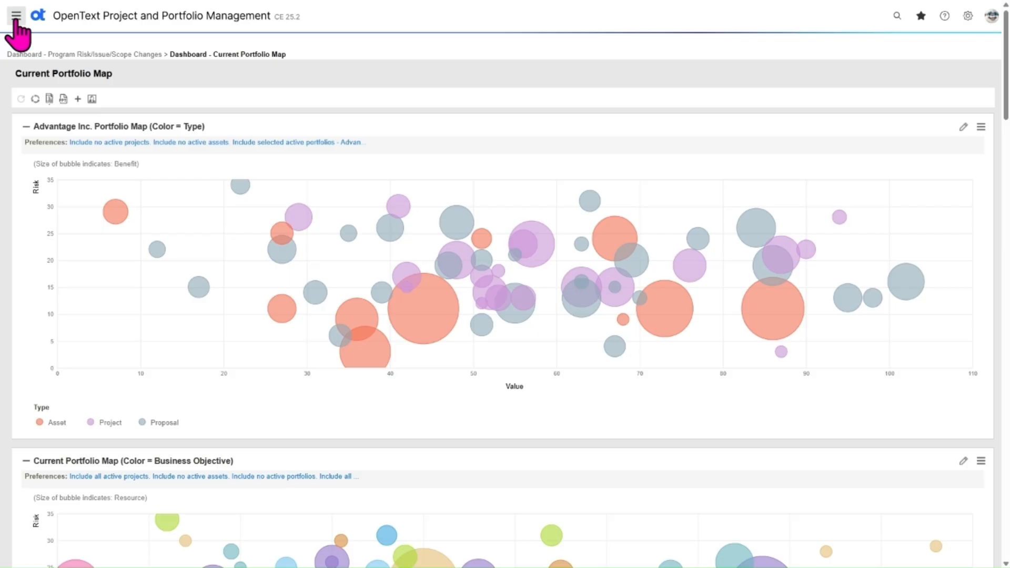
left_click(15, 16)
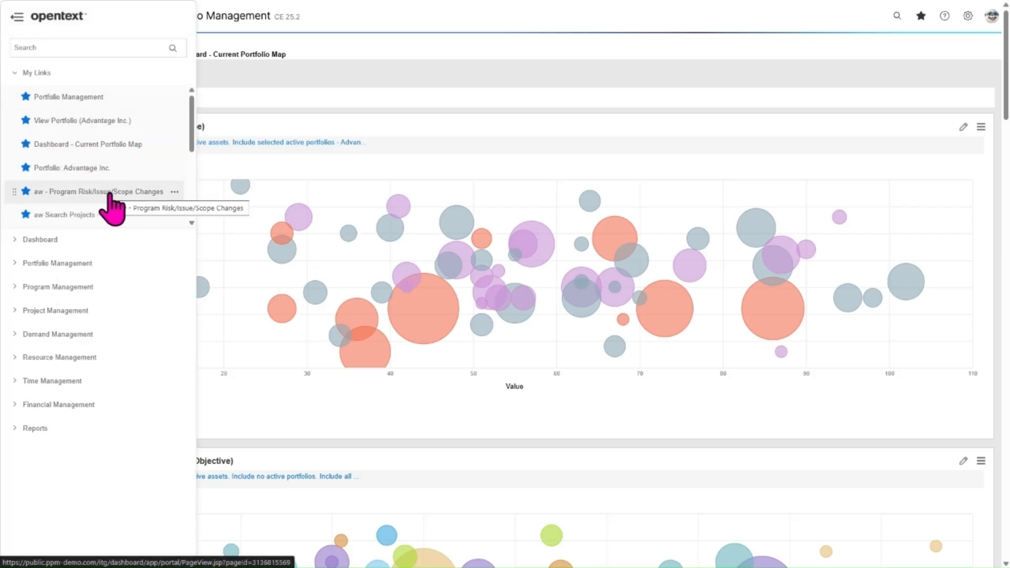
left_click(109, 195)
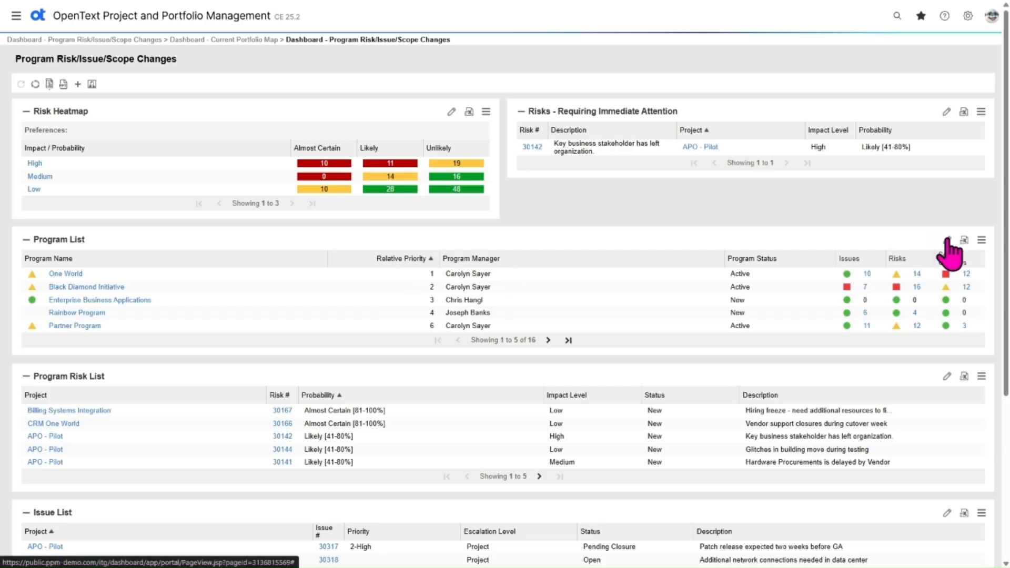
Re-sort the Program List by Relative Priority descending and back to ascending, then open One World's issue count link options
left_click(368, 262)
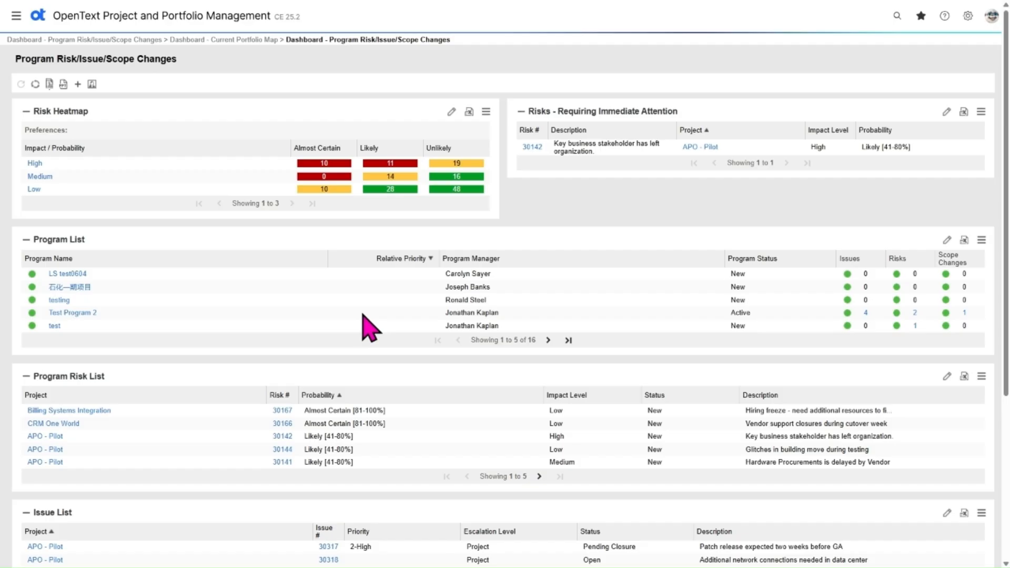
left_click(368, 260)
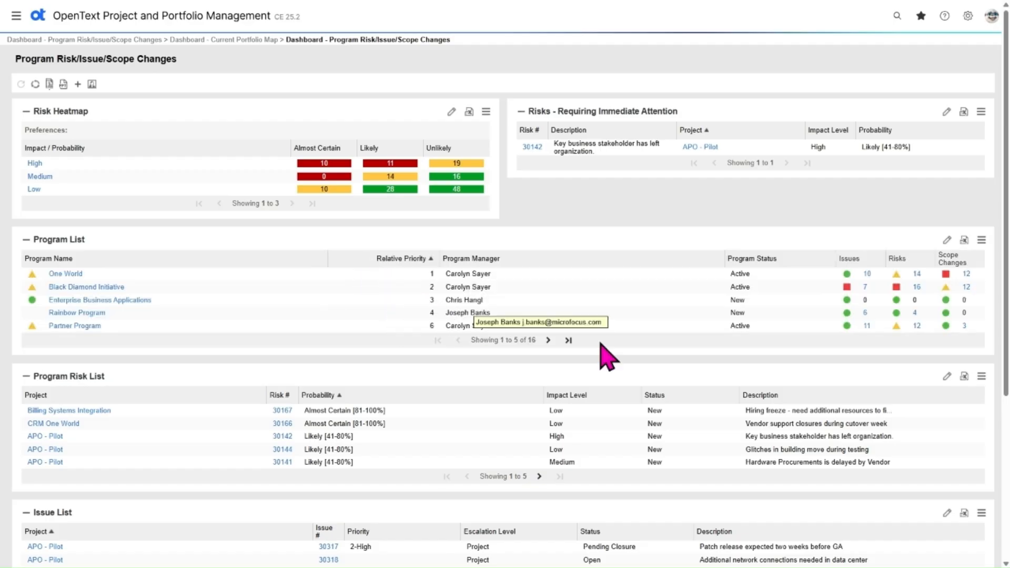
right_click(869, 275)
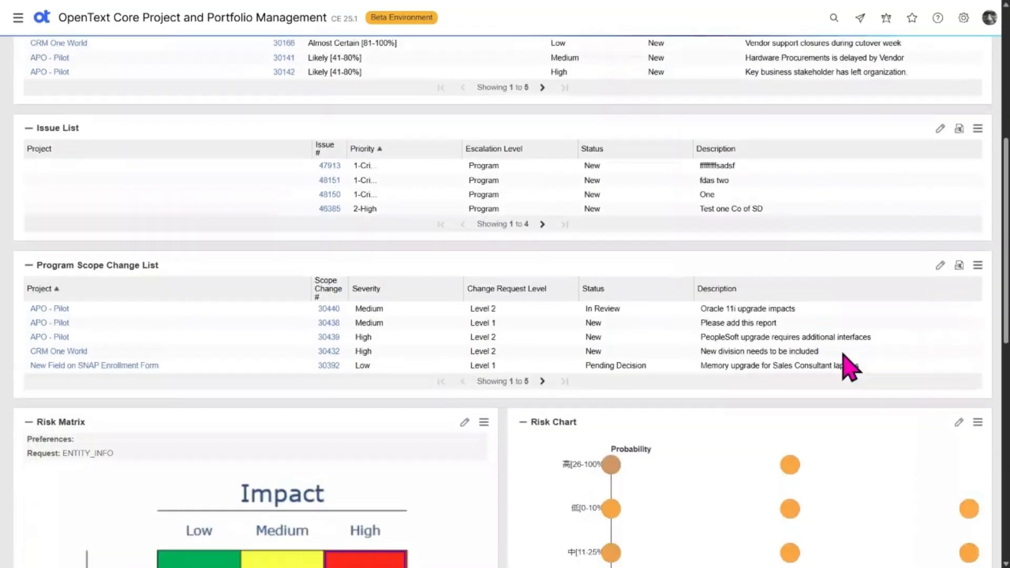
Examine the Risk Matrix, Risk Chart, Risk Creation and Risk Escalation Level charts, toggling the Project legend entry off and on
scroll(841, 365, "down", 7)
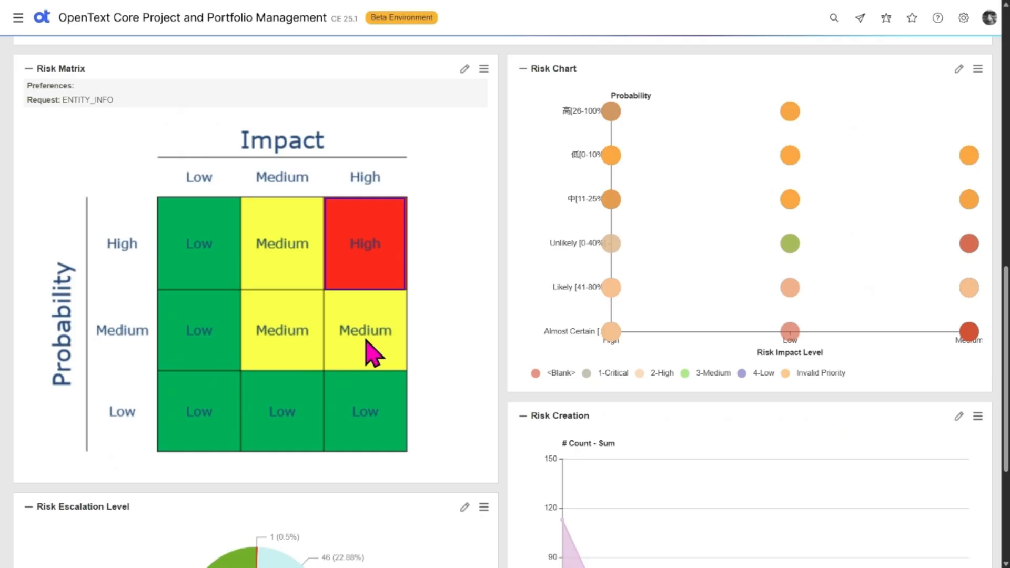
mouse_move(792, 199)
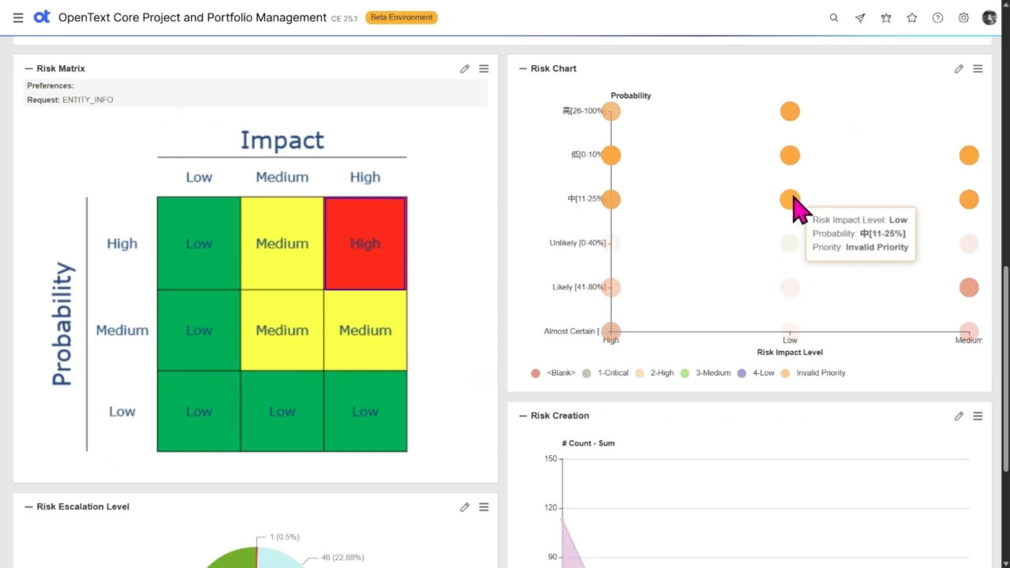
mouse_move(798, 257)
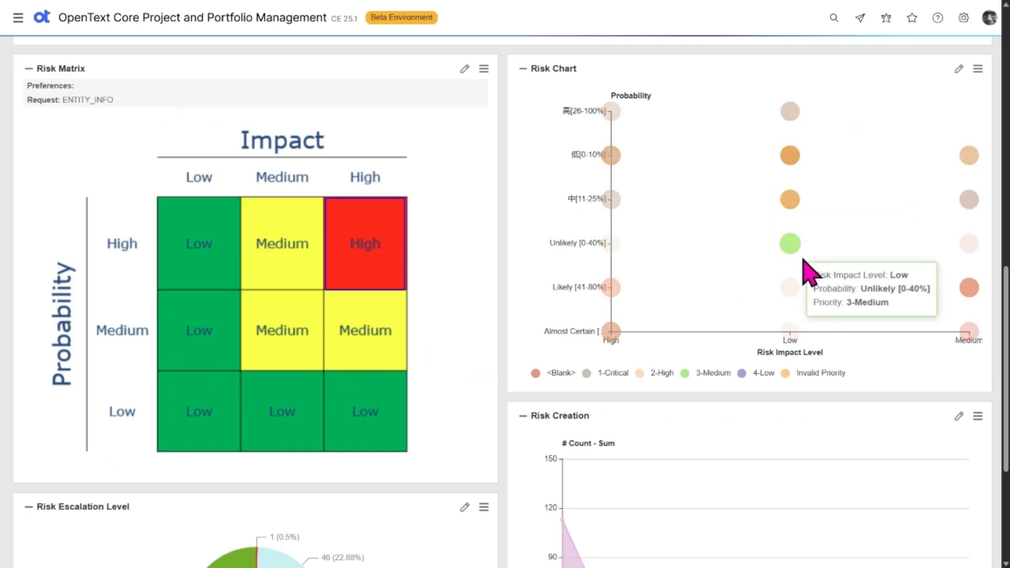
scroll(857, 315, "down", 5)
mouse_move(649, 460)
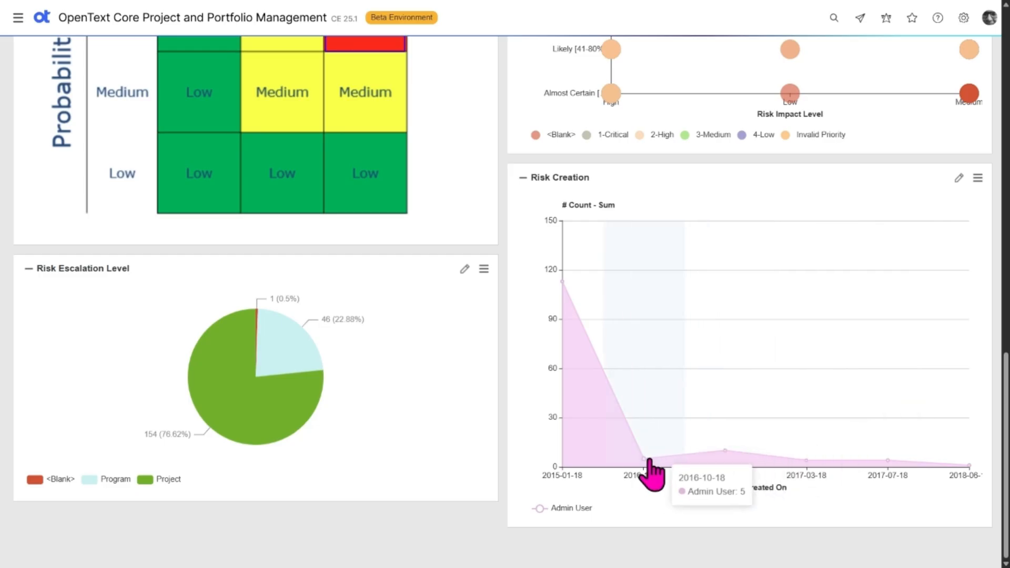
mouse_move(725, 453)
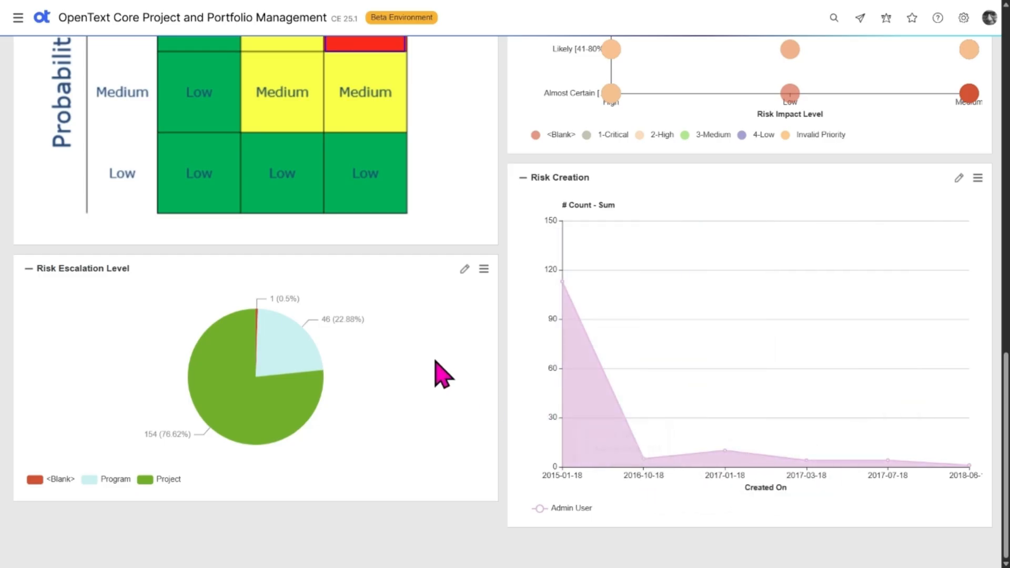
mouse_move(295, 344)
mouse_move(293, 399)
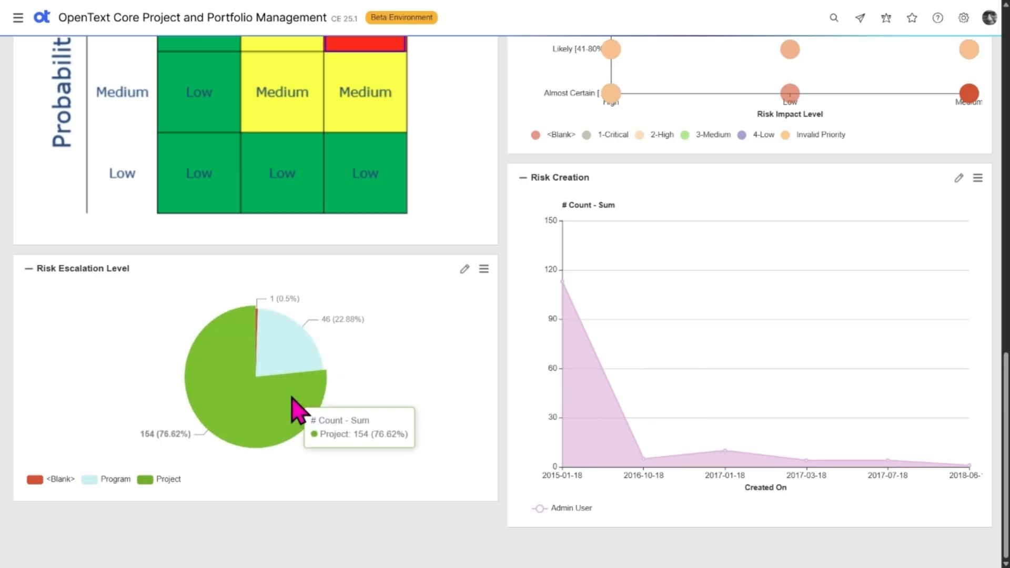
left_click(151, 479)
left_click(152, 480)
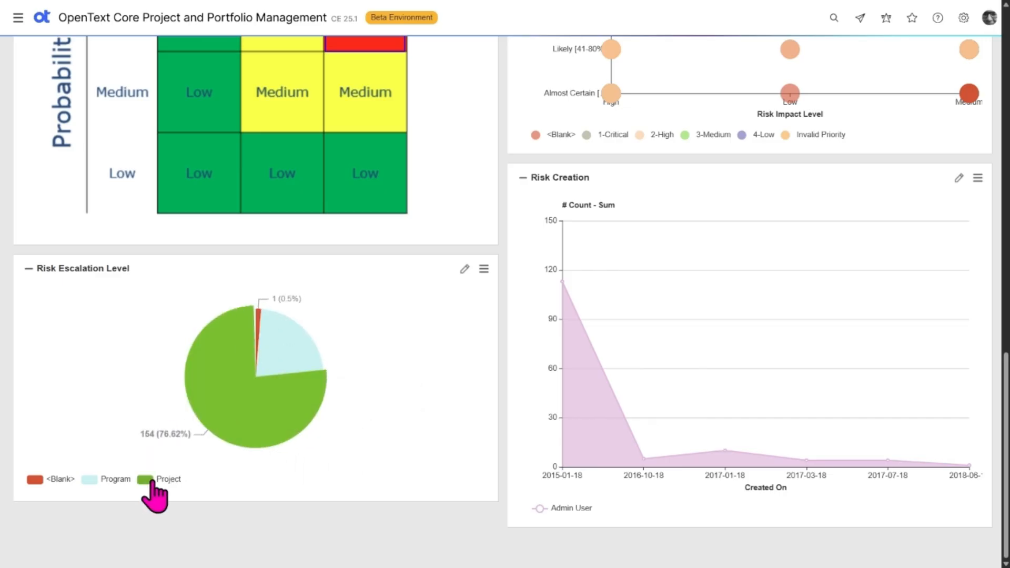